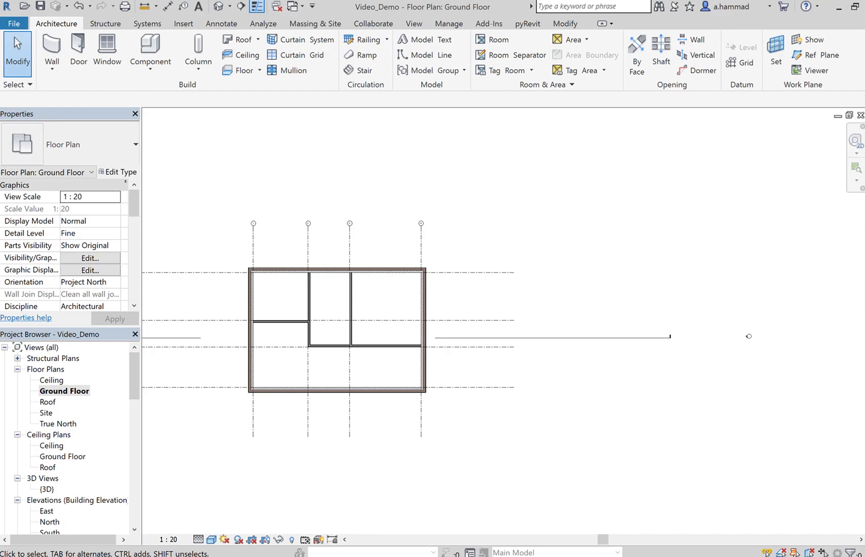
- Zoom in on the Ground Floor plan so the double-brick walls and partitioned rooms fill the view
scroll(304, 292, "up", 2)
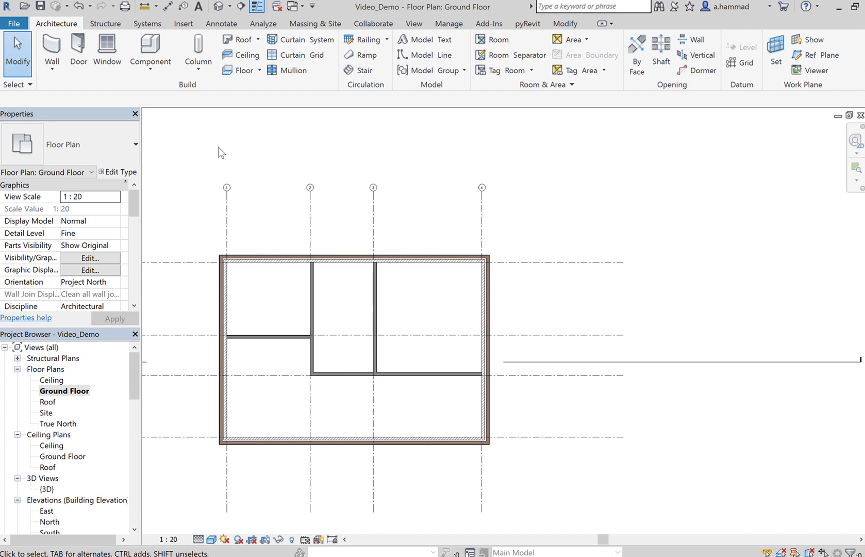
left_click(107, 52)
left_click(105, 23)
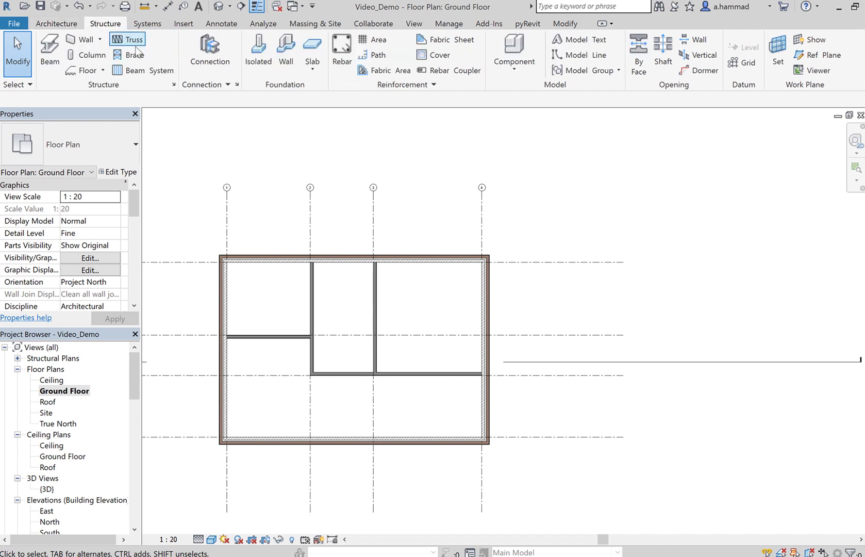
left_click(104, 71)
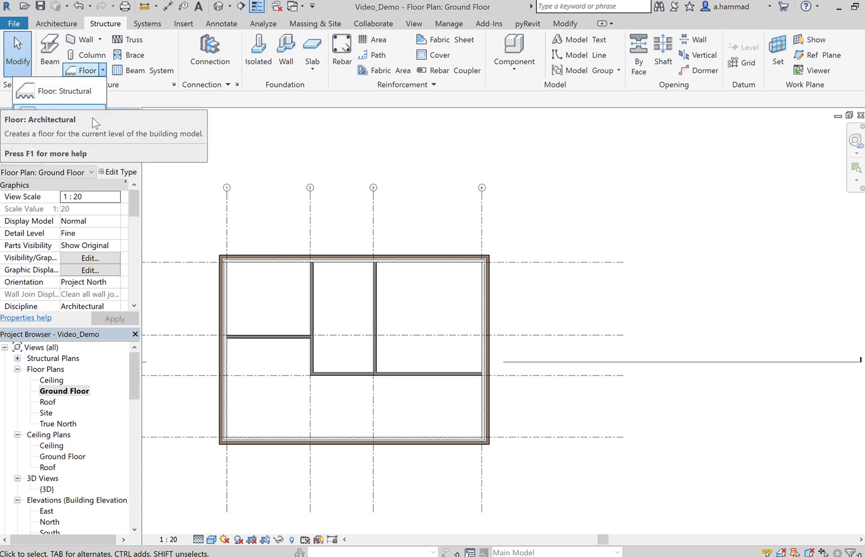
left_click(56, 23)
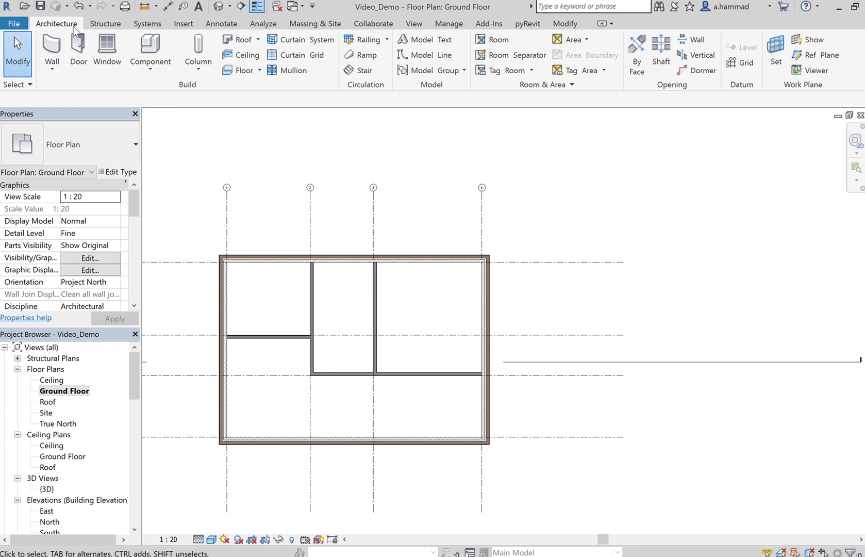
left_click(259, 70)
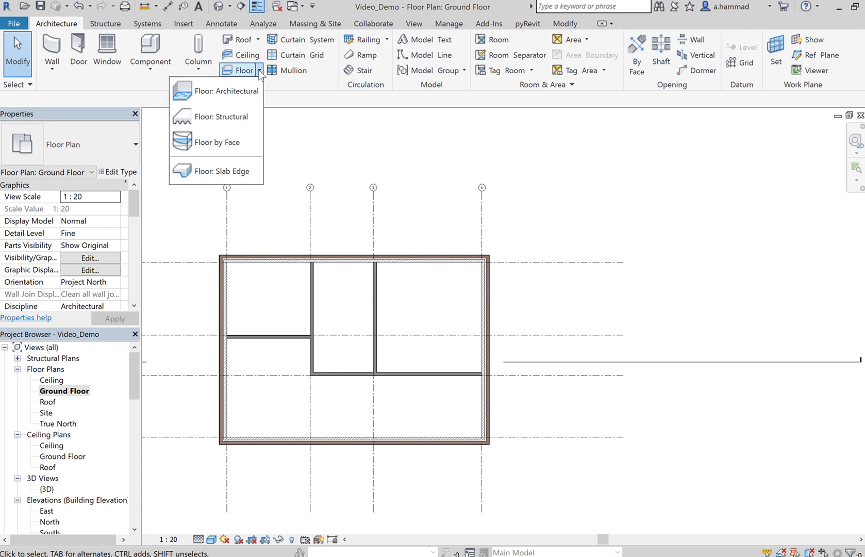
- Start an architectural floor on the Ground Floor and keep Generic 150mm as its type
left_click(240, 93)
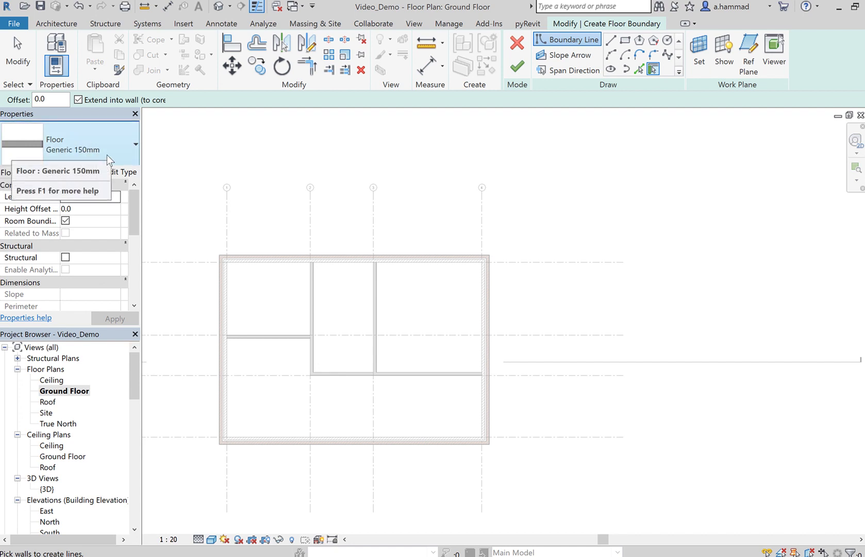
left_click(132, 152)
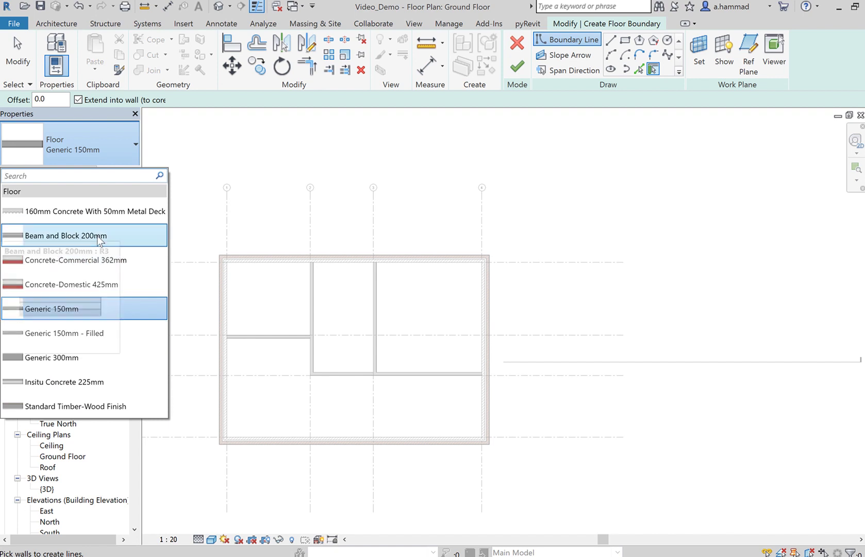
mouse_move(98, 237)
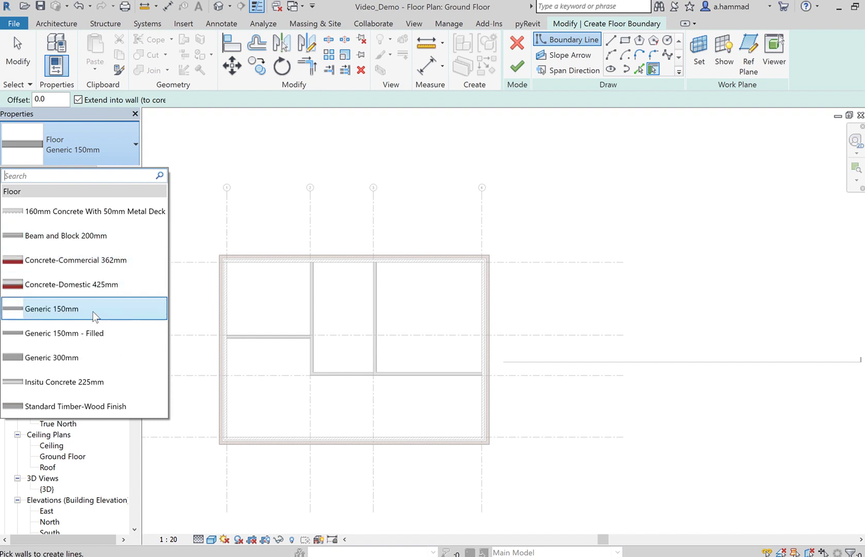
mouse_move(94, 312)
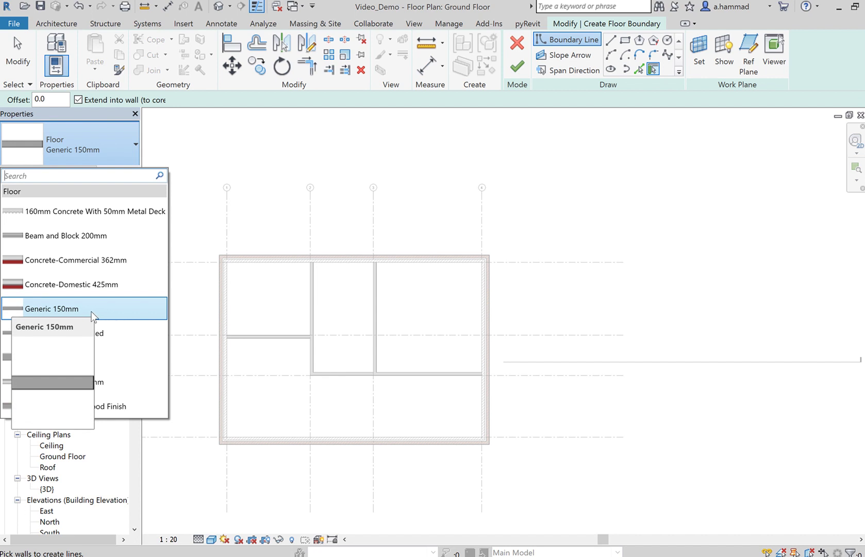
left_click(93, 313)
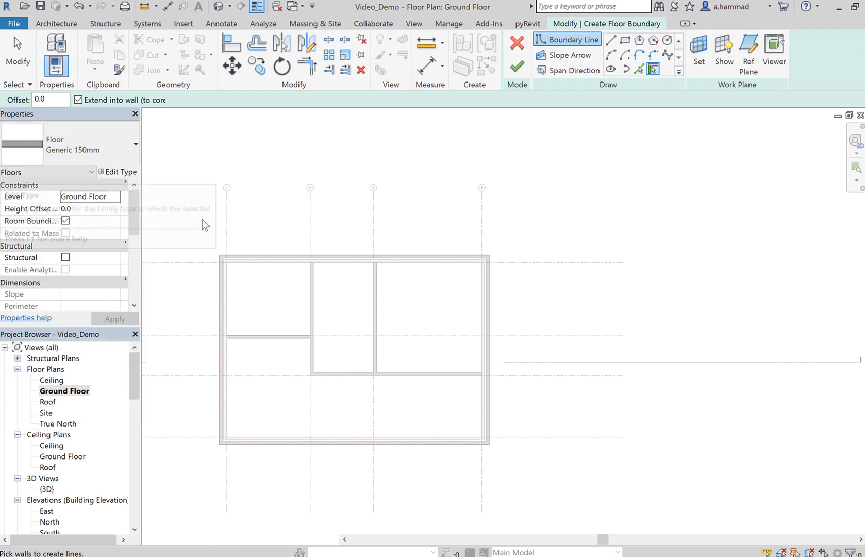
left_click(128, 174)
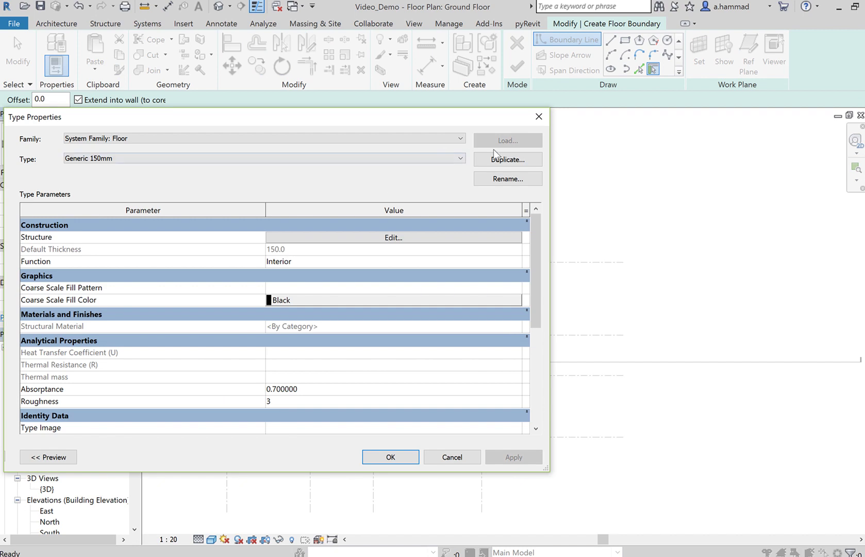
left_click(320, 237)
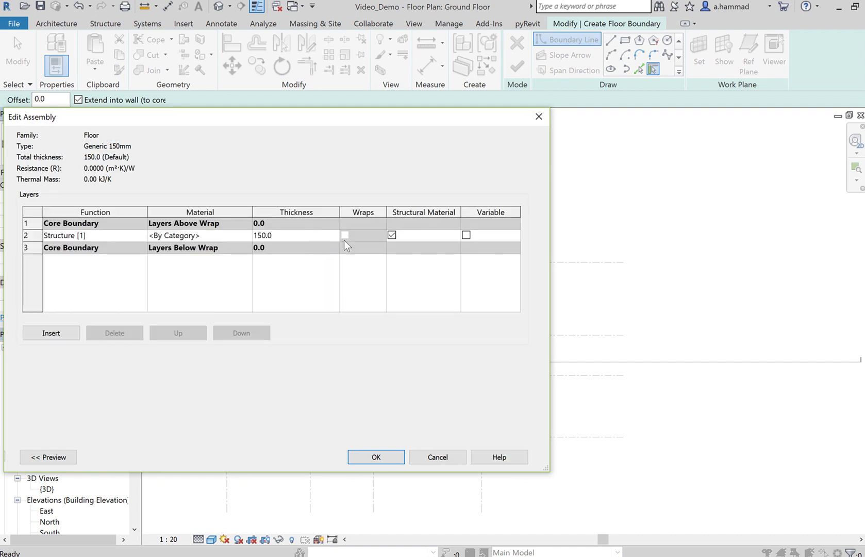
left_click(241, 238)
left_click(248, 236)
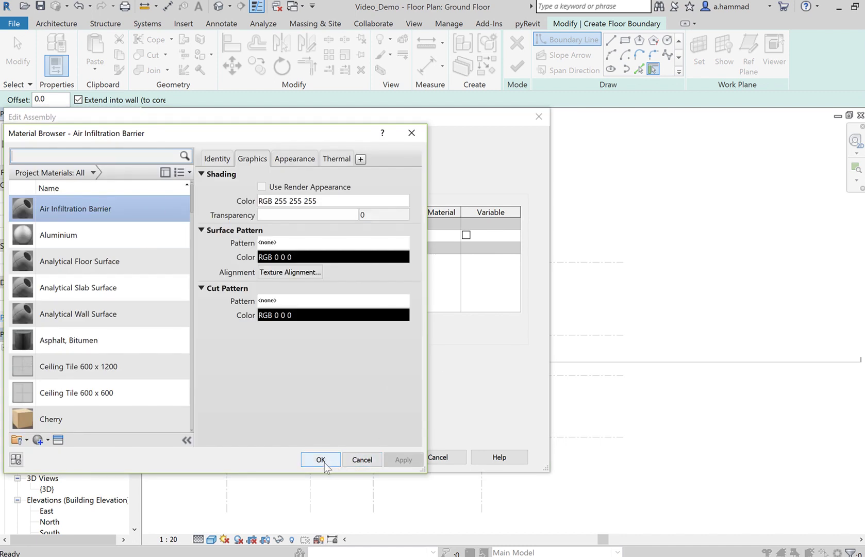
left_click(360, 460)
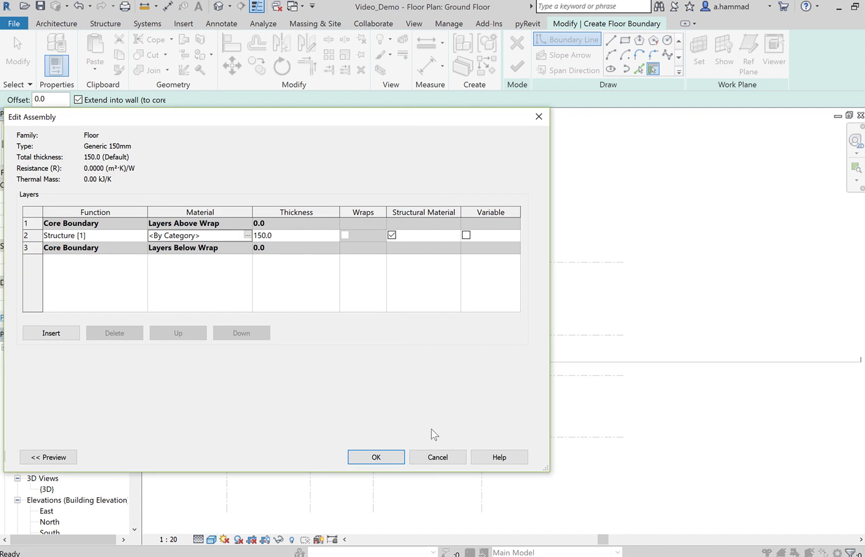
left_click_drag(294, 122, 387, 108)
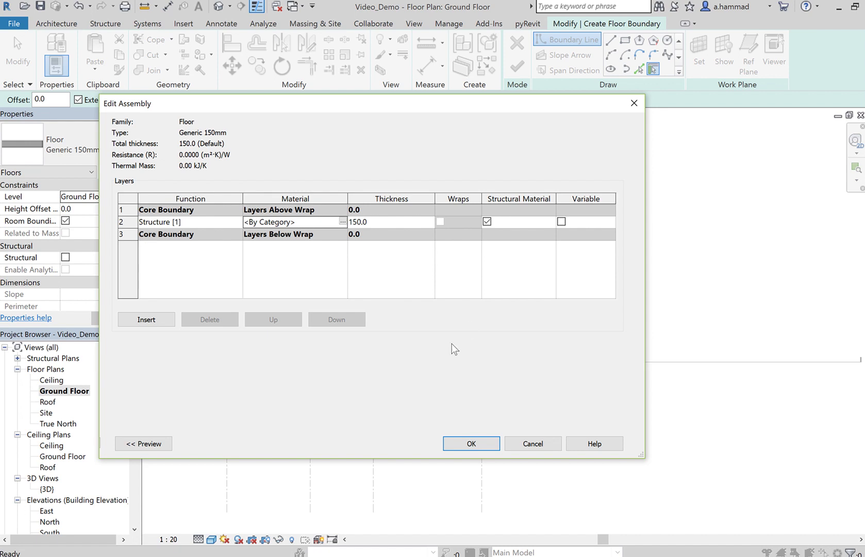
left_click(541, 444)
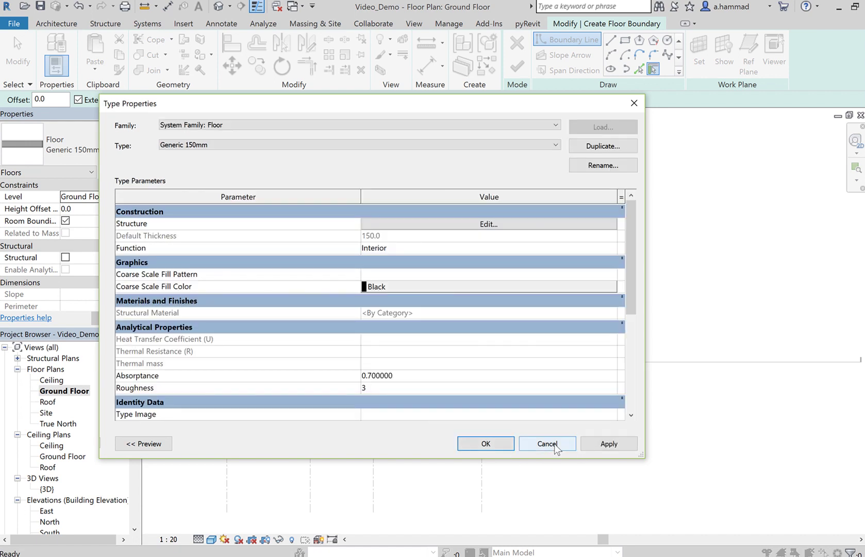
left_click(548, 443)
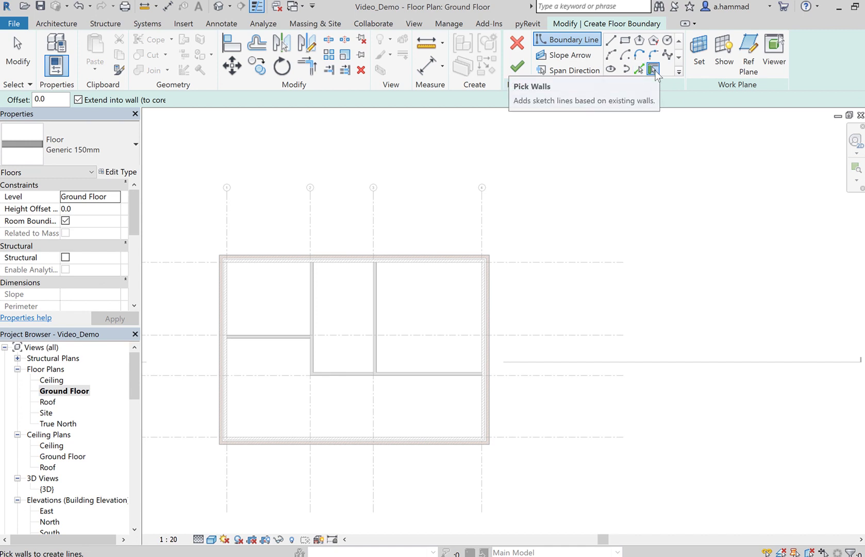
- Pick the top, left, bottom and right walls as the boundary and finish the Generic 150mm floor
left_click(282, 263)
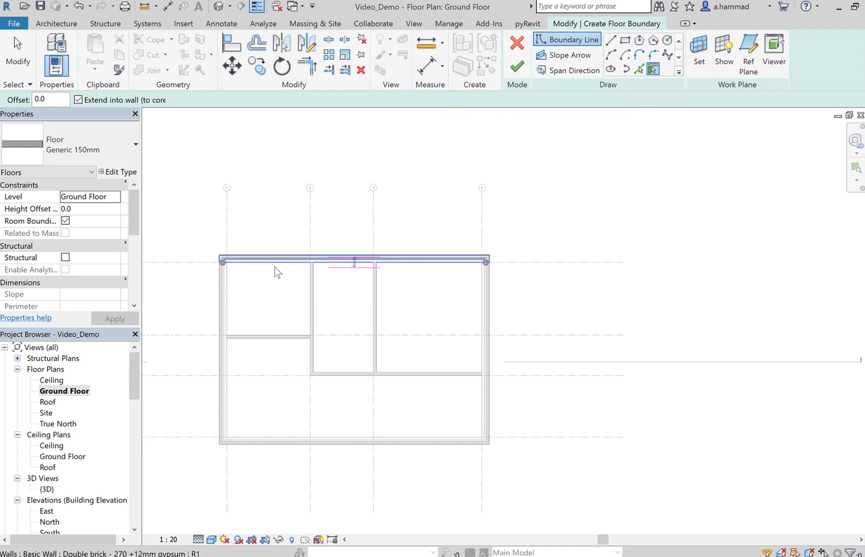
left_click(228, 305)
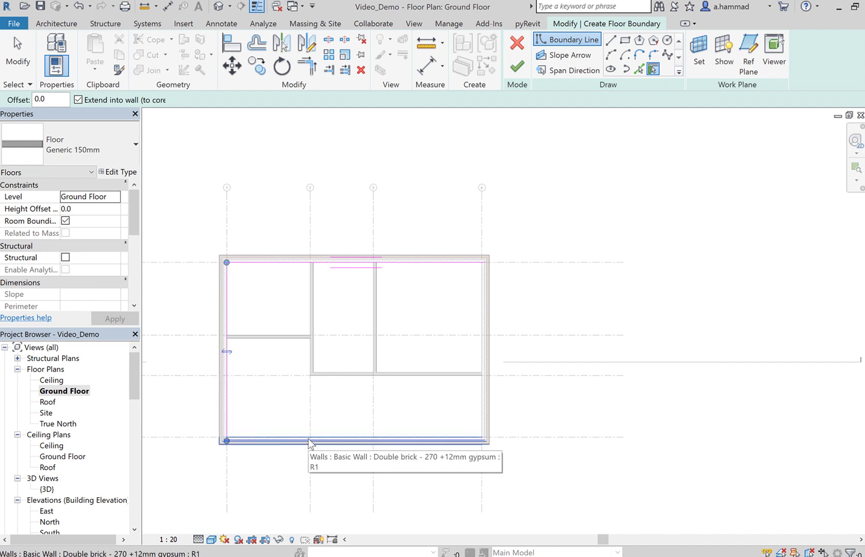
left_click(308, 443)
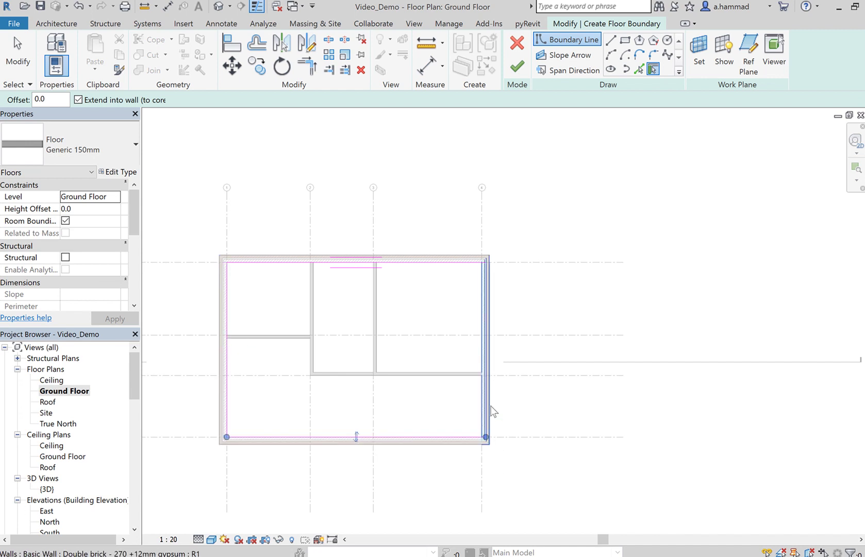
left_click(491, 342)
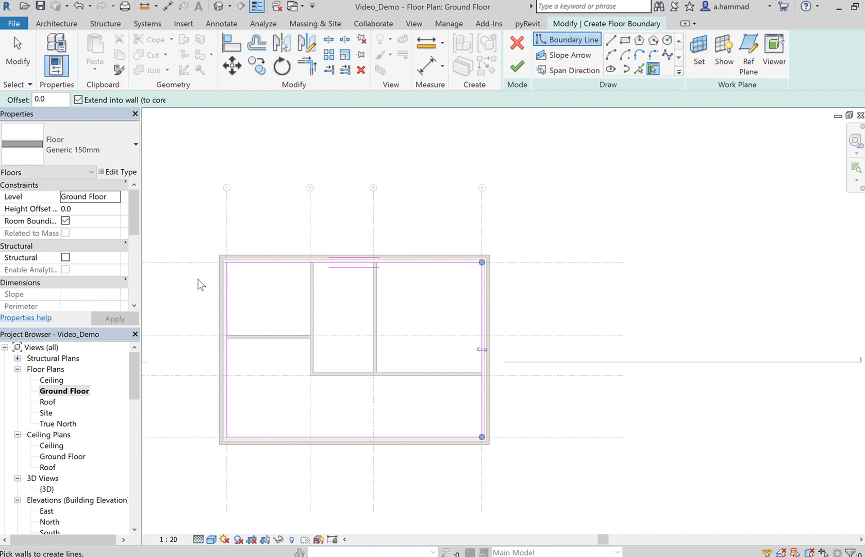
left_click(517, 66)
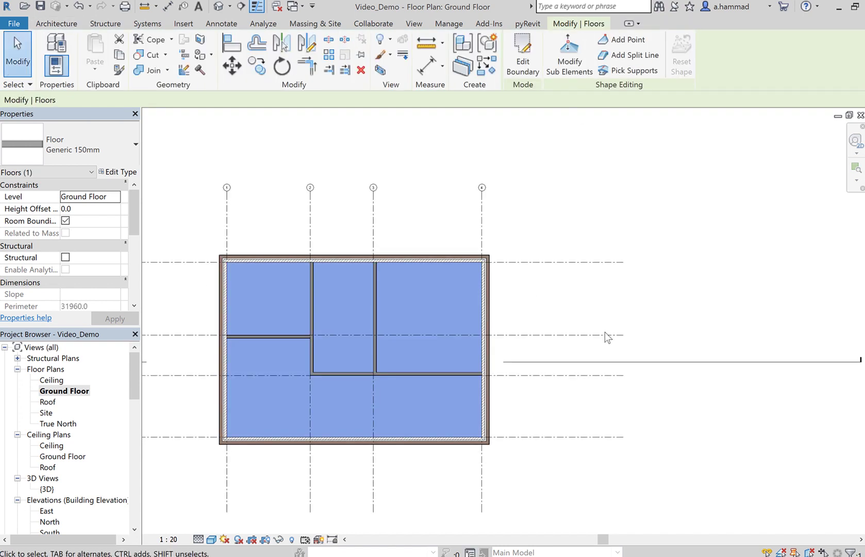
left_click(614, 304)
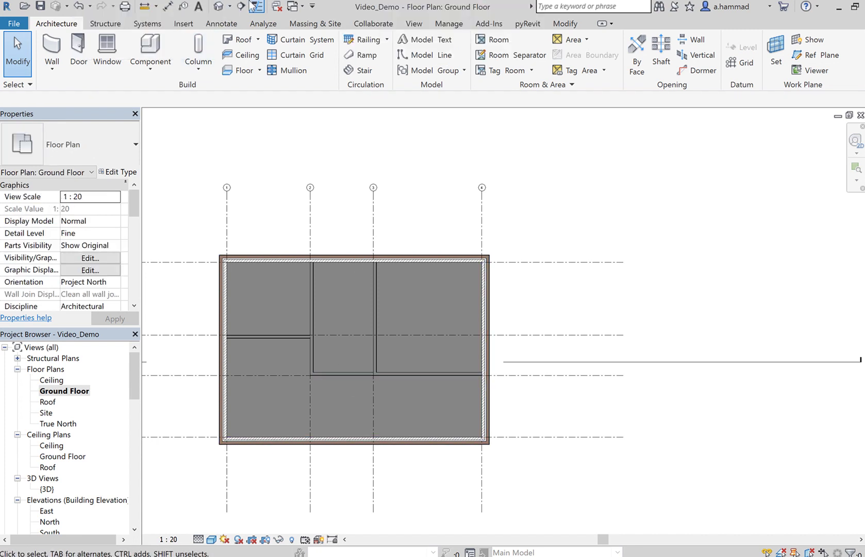
left_click(218, 6)
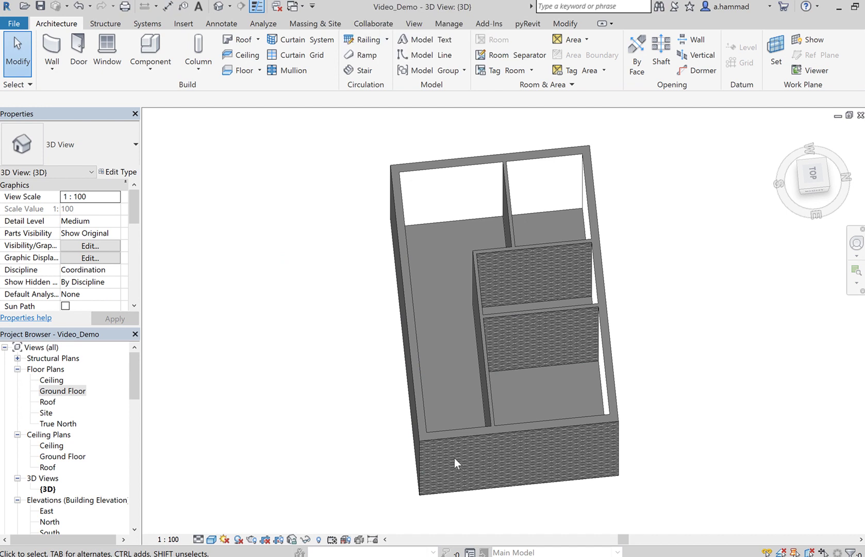
middle_click_drag(729, 330, 633, 344)
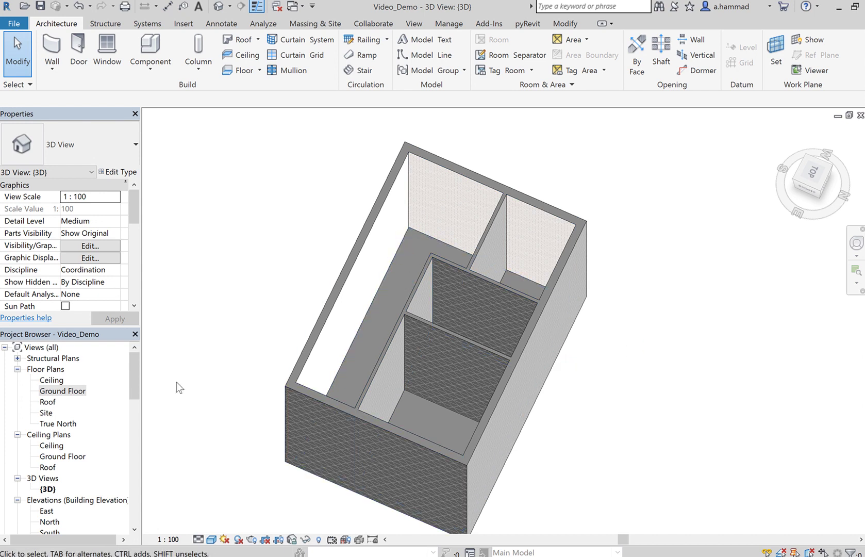
double_click(60, 392)
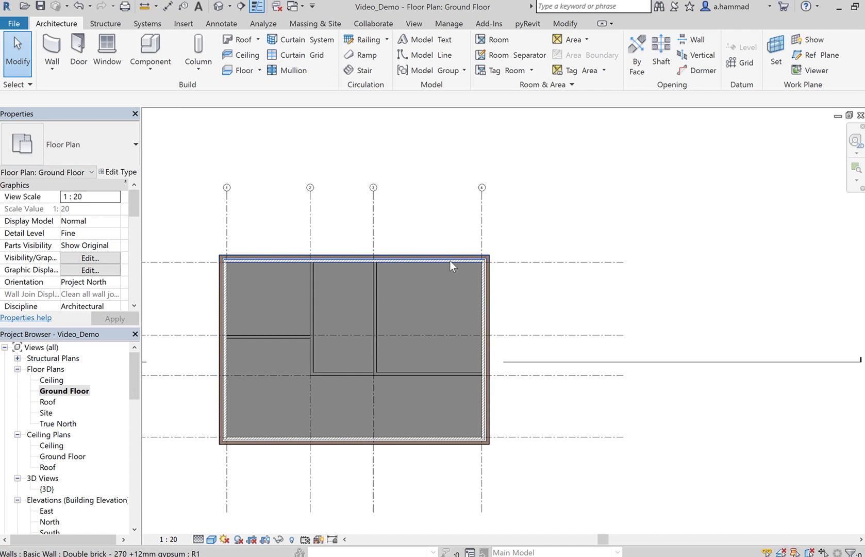
- Cycle the highlight with Tab to the Generic 150mm floor, select it and delete it
key("Tab")
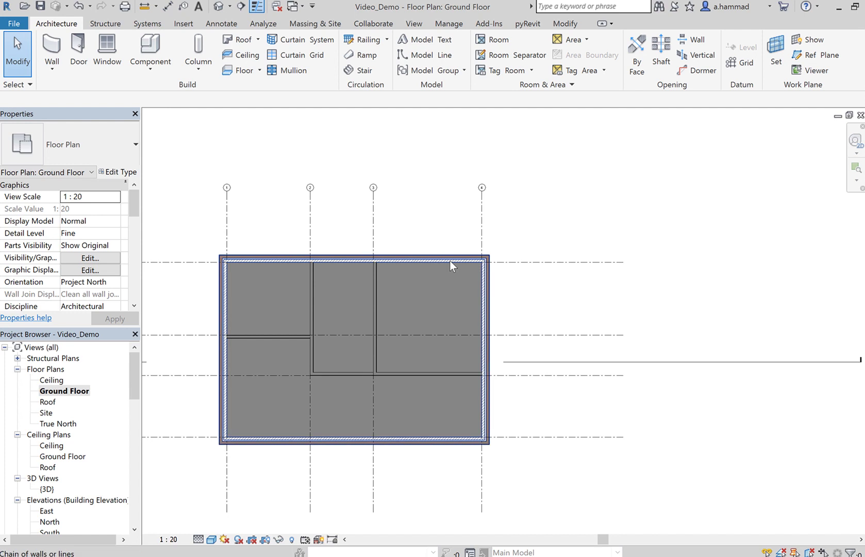
key("Tab")
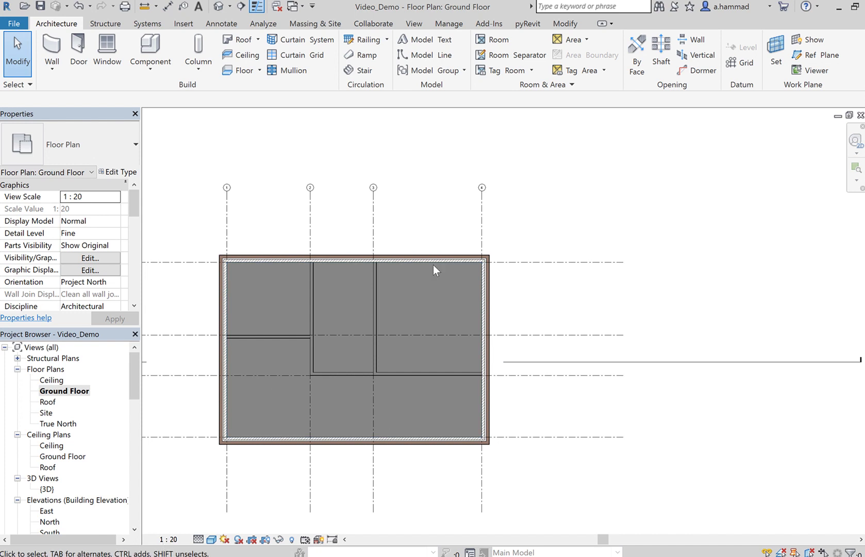
key("Tab")
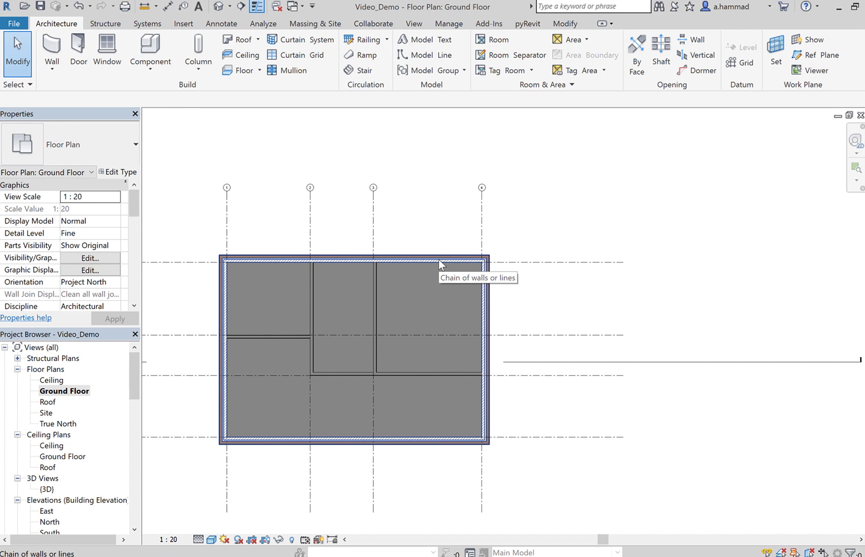
key("Tab")
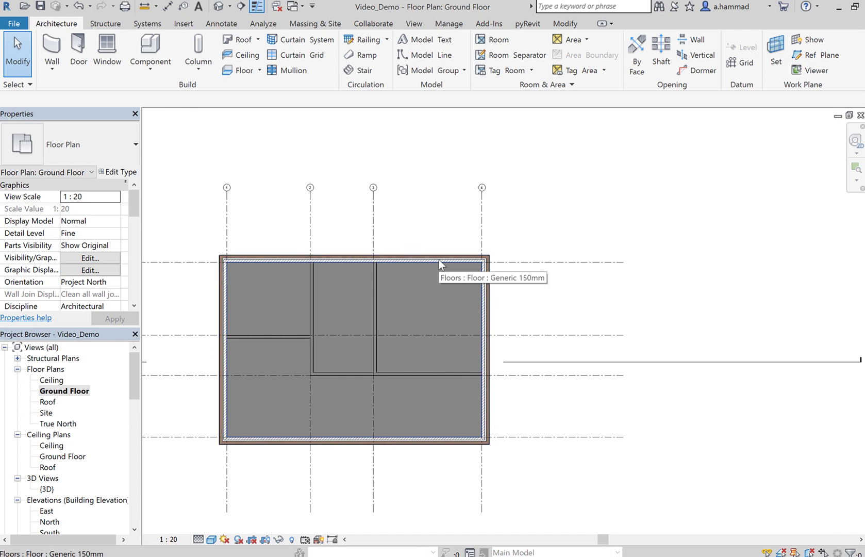
left_click(439, 259)
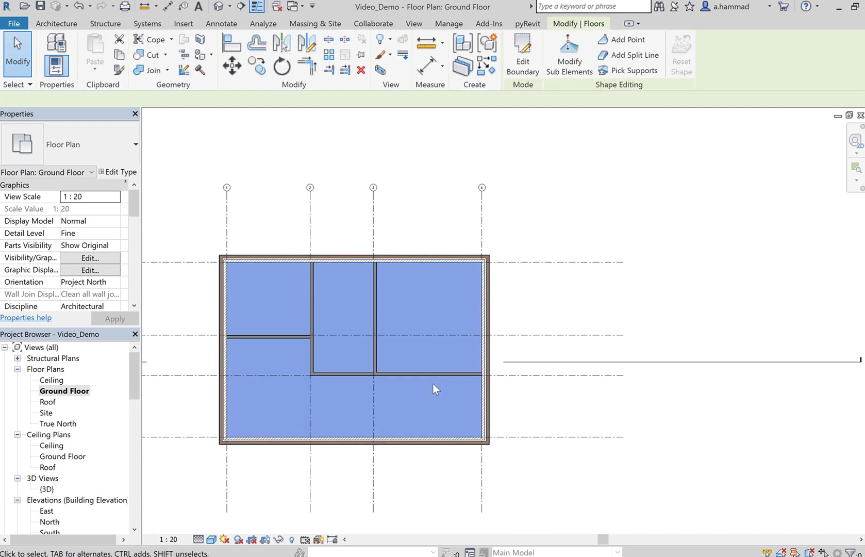
key("Escape")
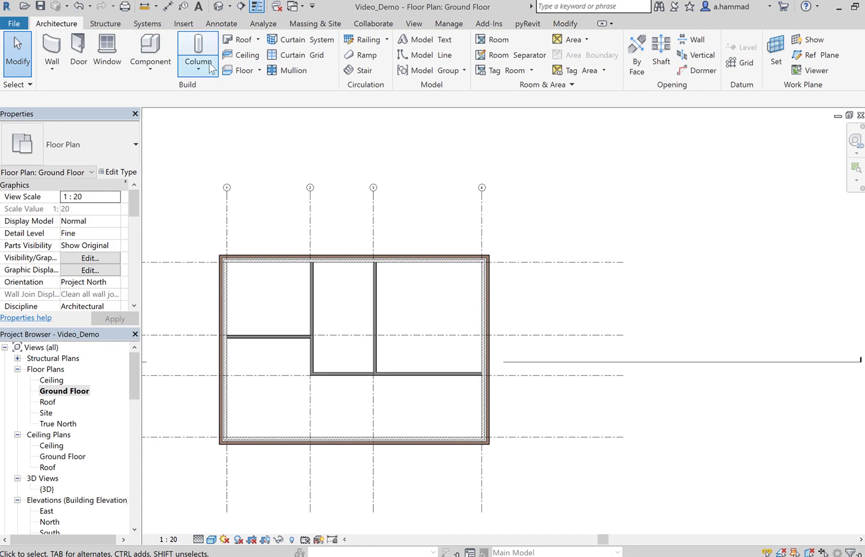
- Draw a four-line floor boundary outside the walls with a slanted left edge and finish the floor
left_click(246, 71)
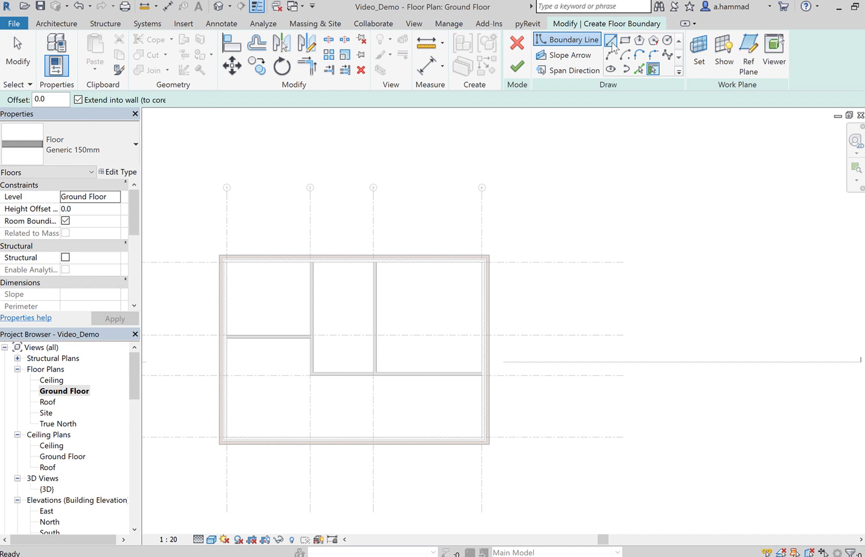
left_click(611, 40)
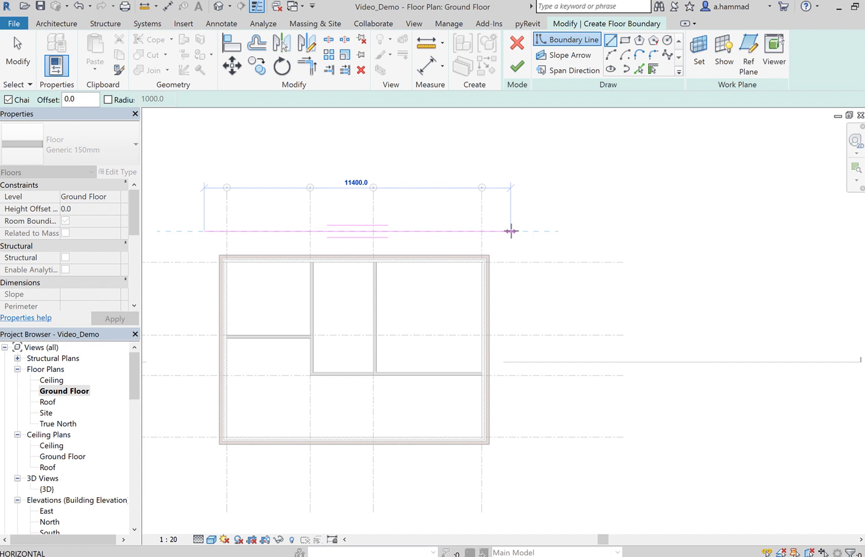
left_click(519, 231)
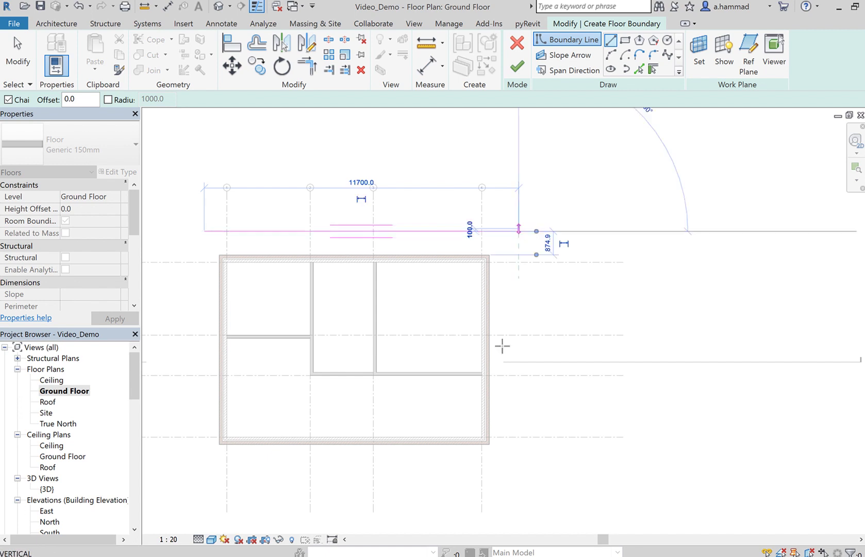
left_click(515, 468)
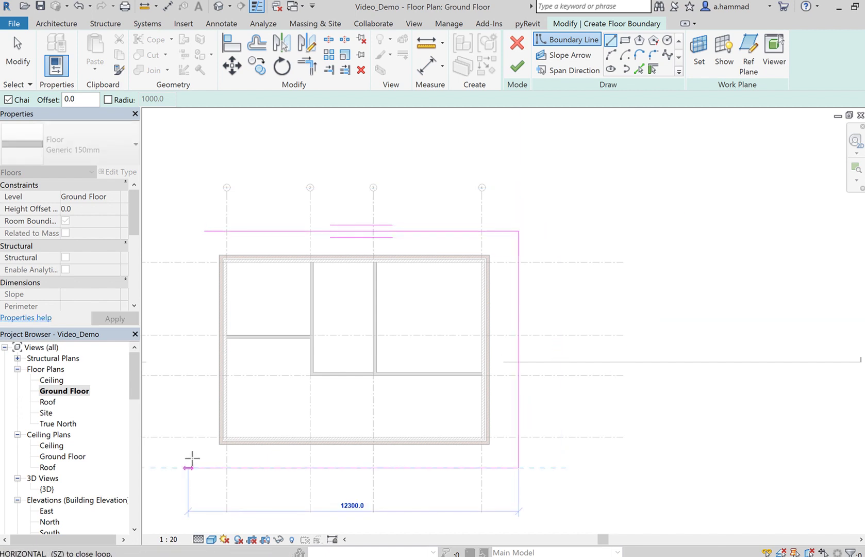
left_click(193, 464)
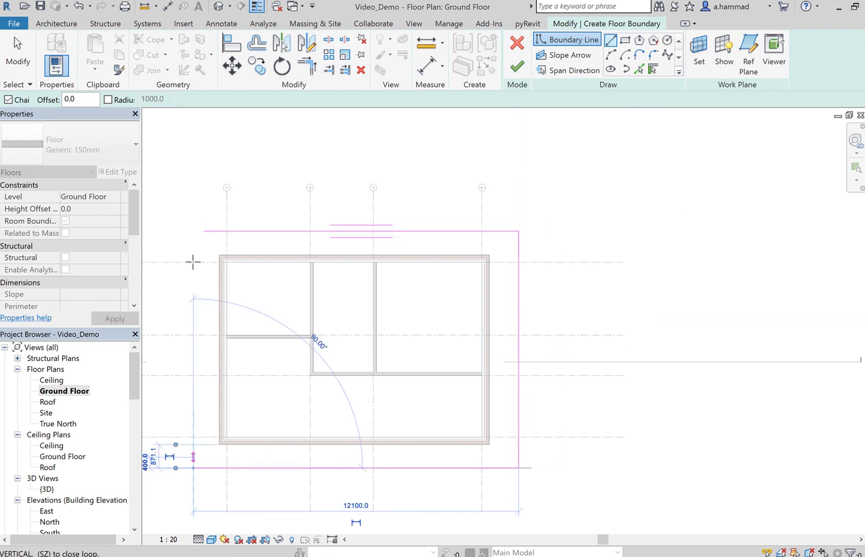
left_click(204, 231)
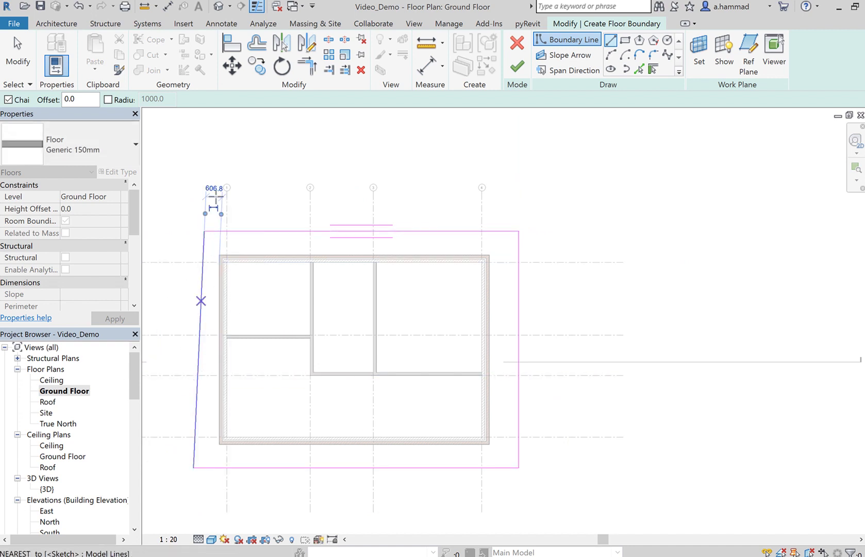
left_click(517, 66)
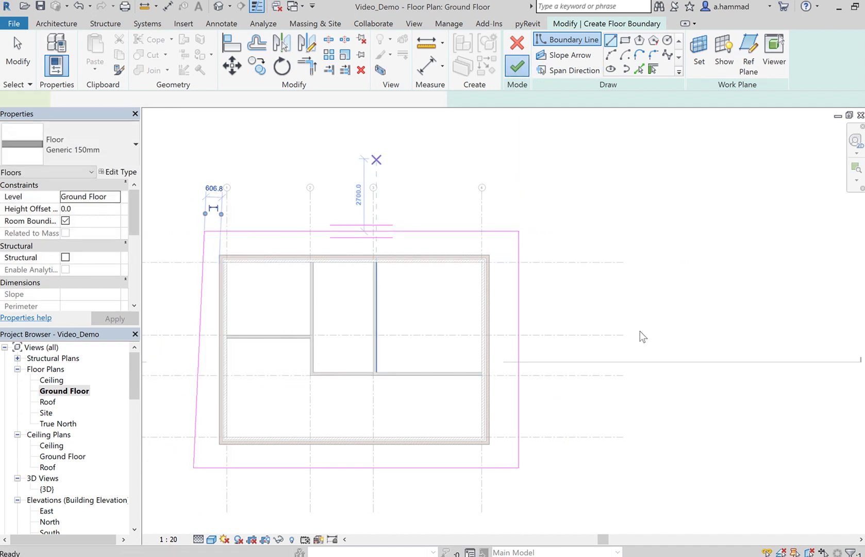
left_click(727, 186)
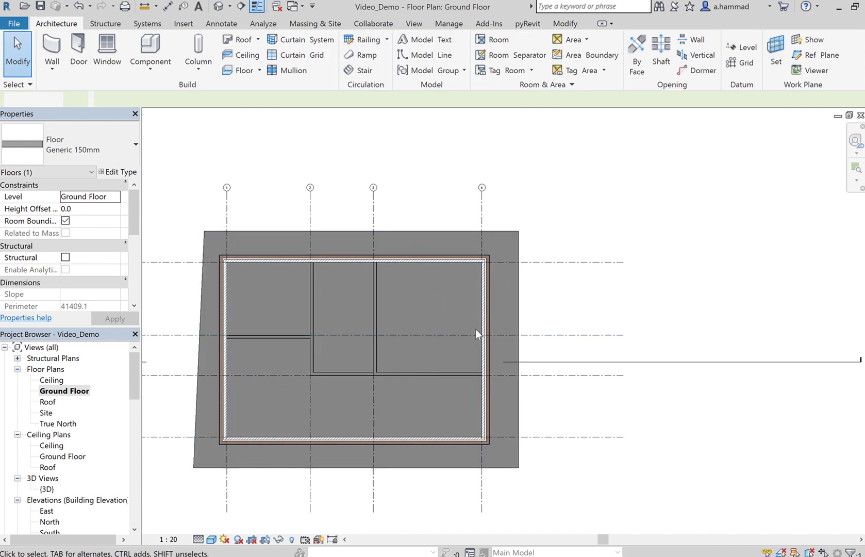
- Switch to the Default 3D View and orbit to see the floor projecting past the walls
left_click(224, 6)
left_click(226, 22)
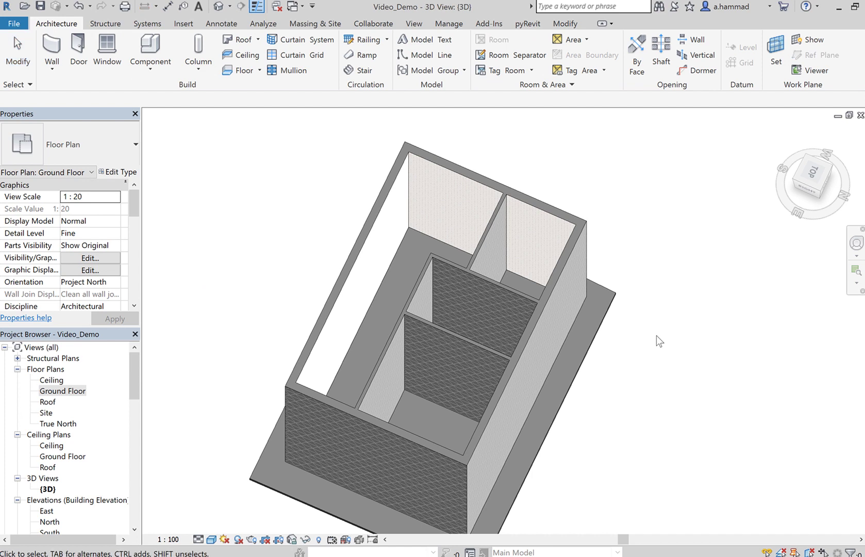
middle_click_drag(666, 345, 679, 375, "shift")
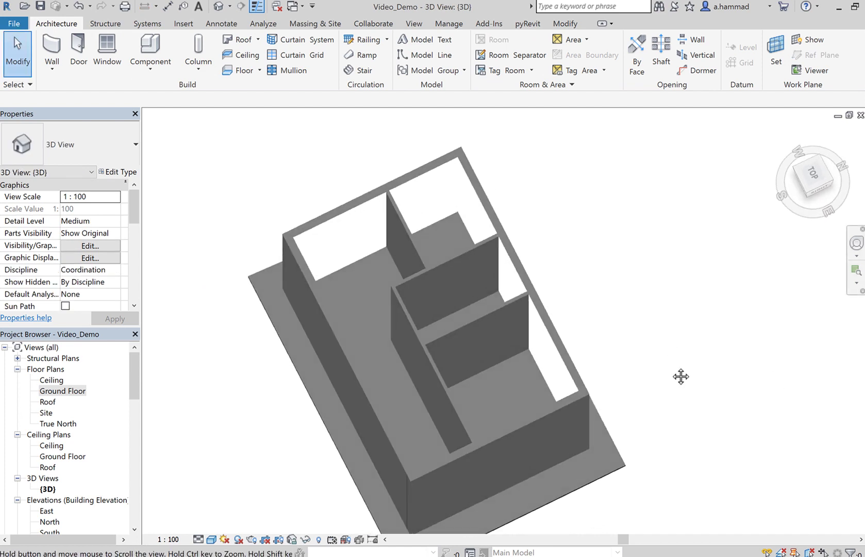